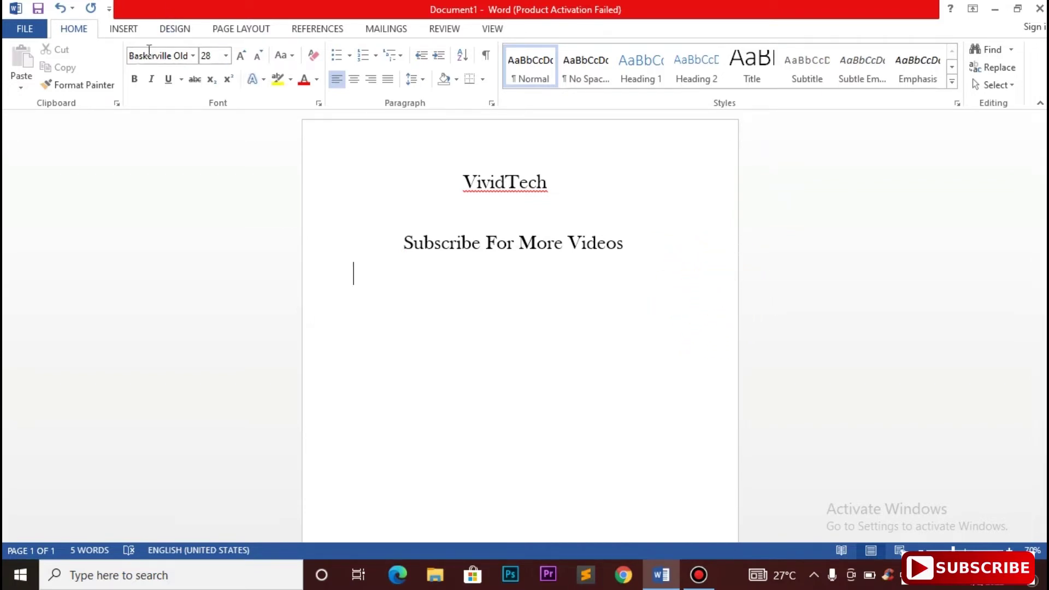
Browse the Insert, Design and Page Layout tabs, then return to the Home tab.
{"action": "left_click", "coordinate": [123, 29]}
{"action": "left_click", "coordinate": [175, 30]}
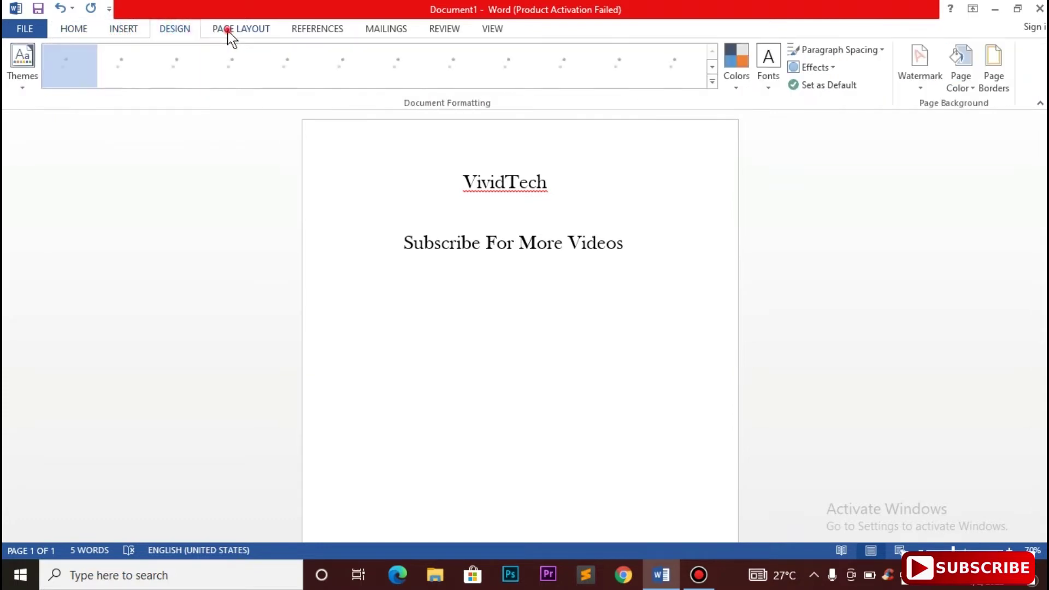
{"action": "left_click", "coordinate": [230, 33]}
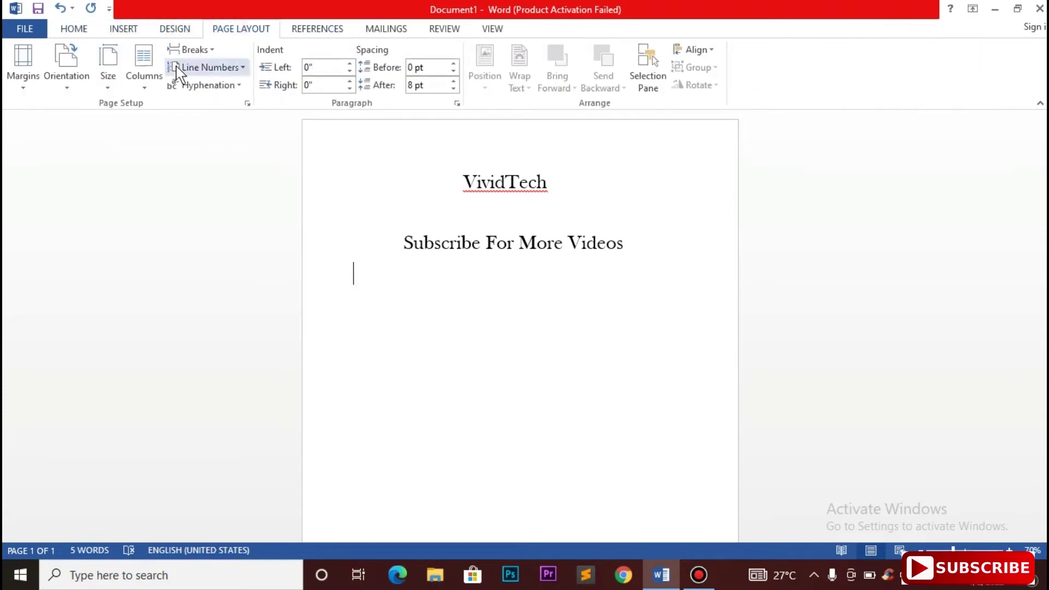
{"action": "left_click", "coordinate": [74, 27]}
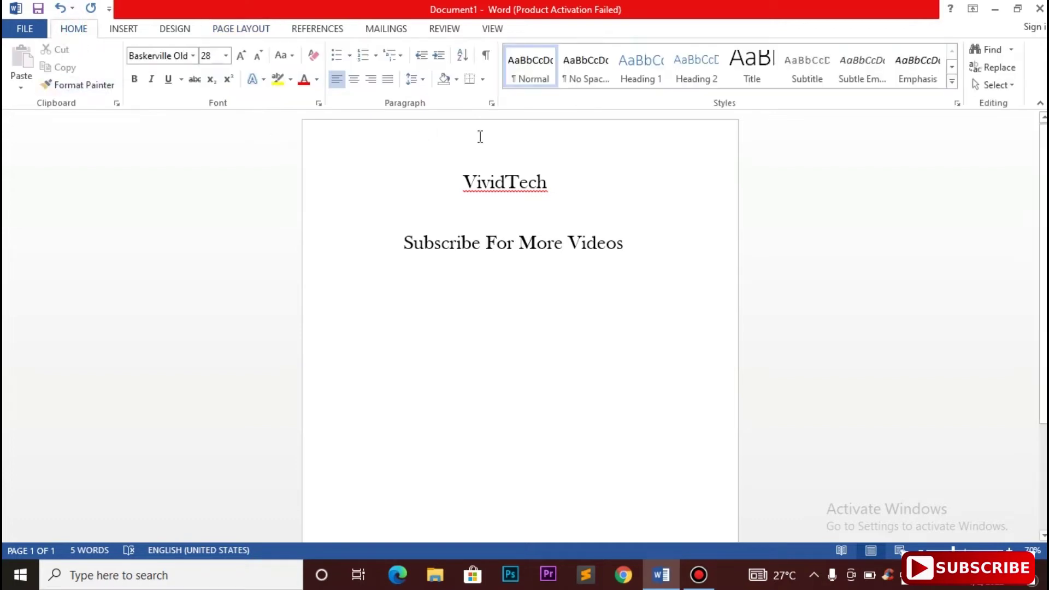
Collapse the ribbon from its context menu, then show the Home commands temporarily.
{"action": "right_click", "coordinate": [532, 104]}
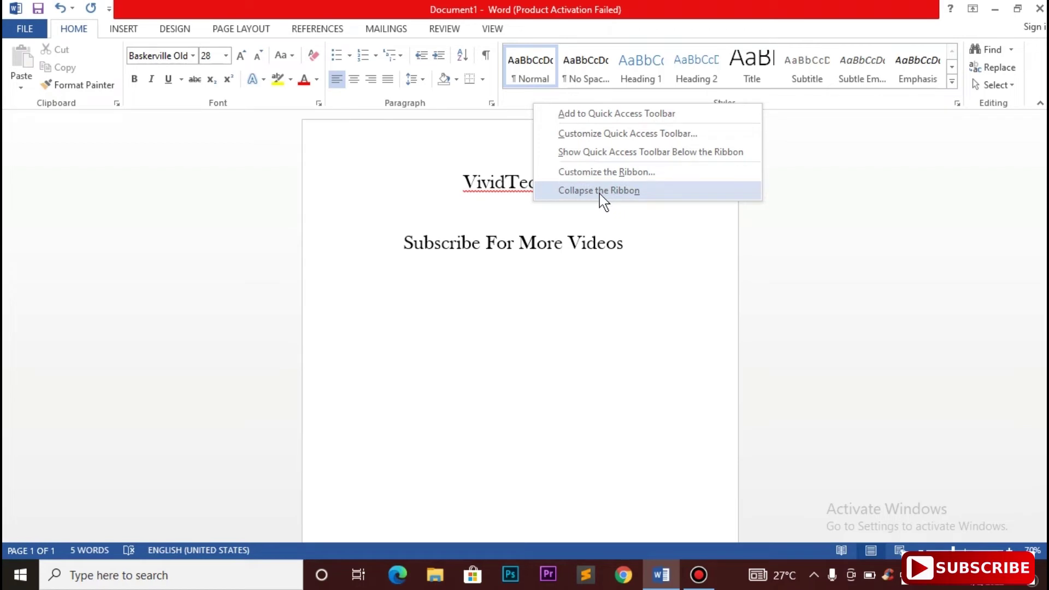
{"action": "left_click", "coordinate": [599, 194]}
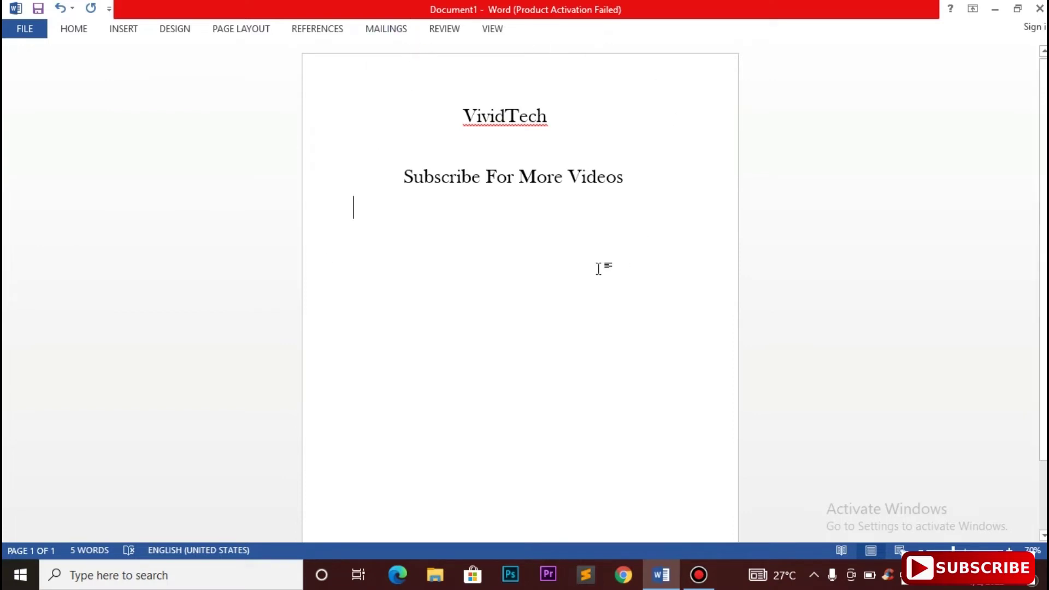
{"action": "left_click", "coordinate": [72, 31]}
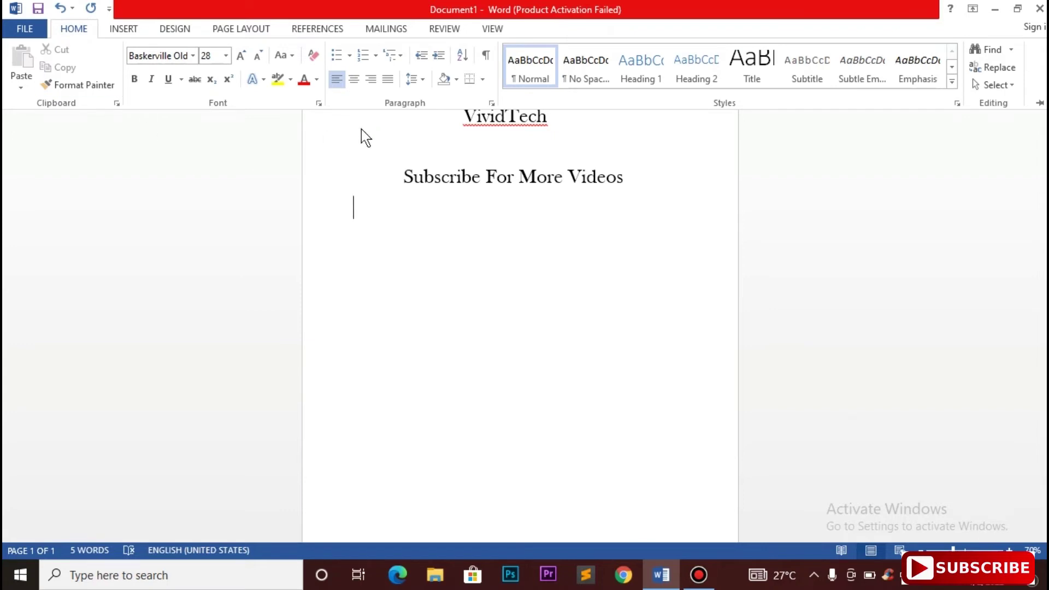
{"action": "left_click", "coordinate": [589, 124]}
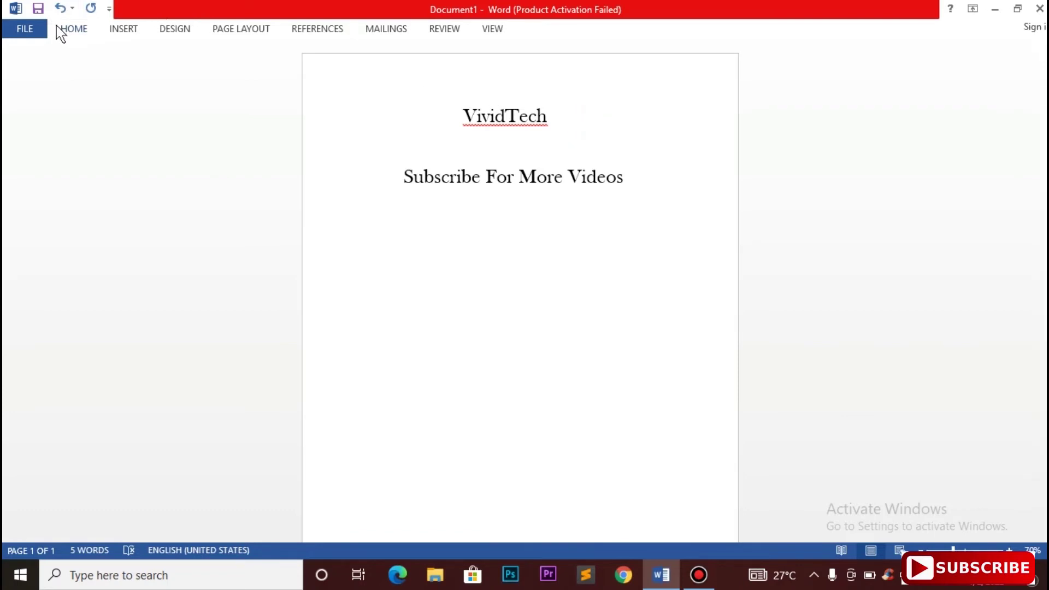
{"action": "left_click", "coordinate": [72, 31]}
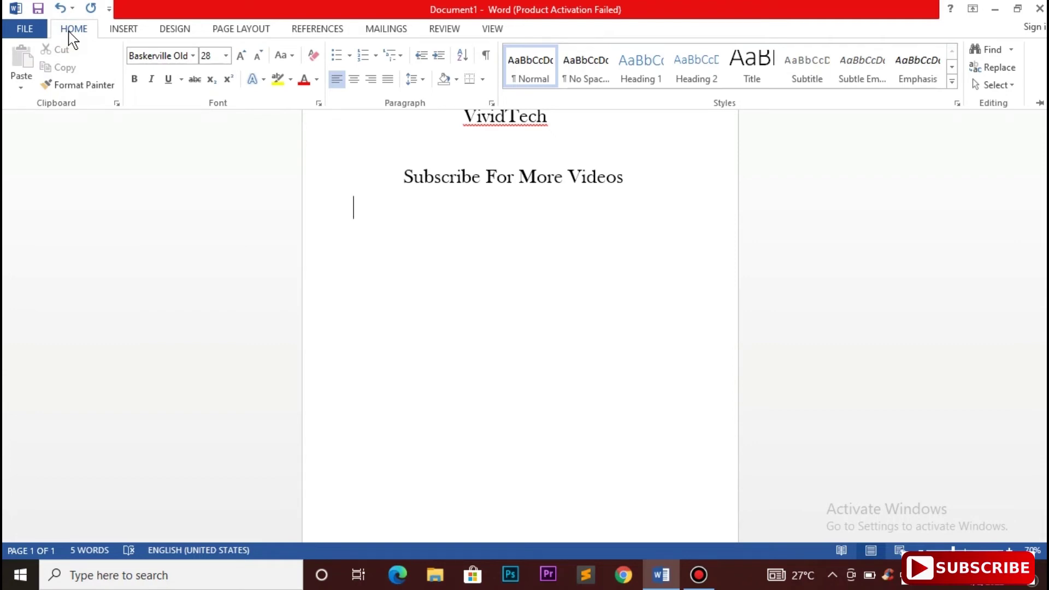
{"action": "left_click", "coordinate": [561, 105]}
{"action": "right_click", "coordinate": [560, 105]}
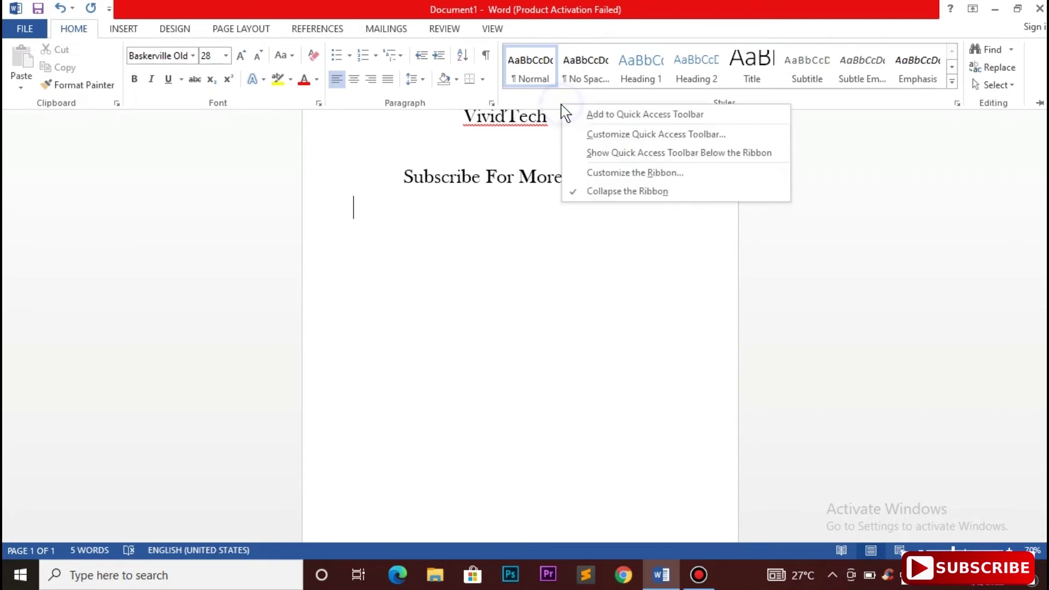
Pin the ribbon open, put the cursor before VividTech, and bring up the ribbon options again.
{"action": "left_click", "coordinate": [578, 192]}
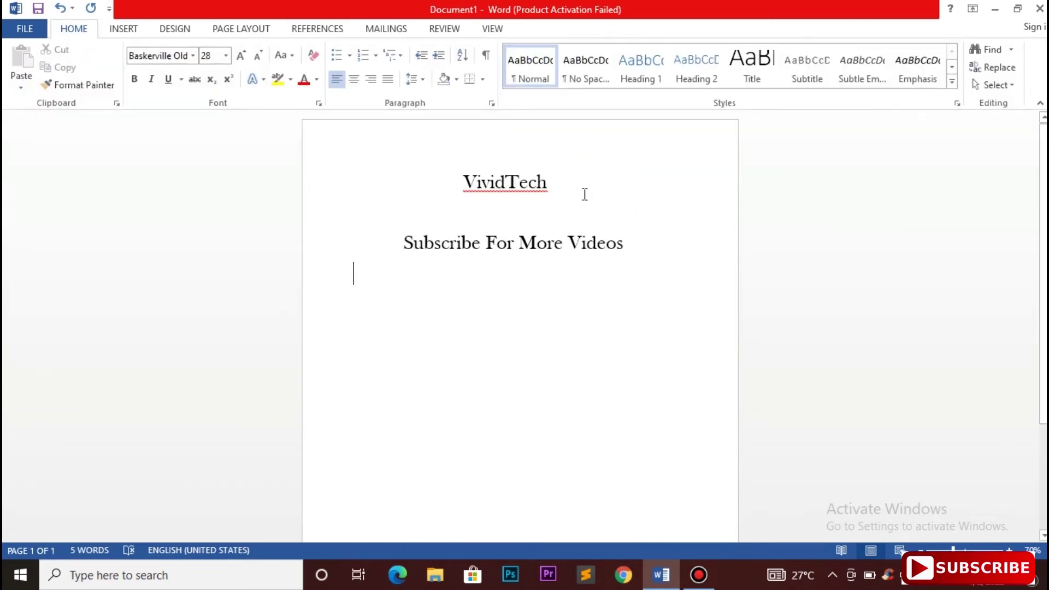
{"action": "left_click", "coordinate": [366, 198]}
{"action": "right_click", "coordinate": [530, 108]}
{"action": "left_click", "coordinate": [574, 190]}
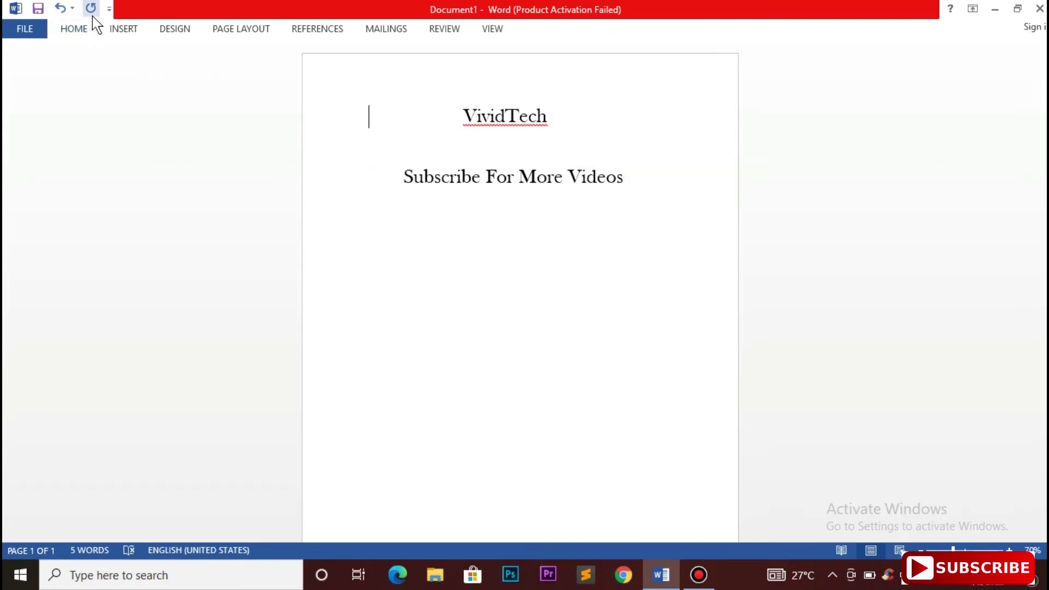
{"action": "double_click", "coordinate": [74, 29]}
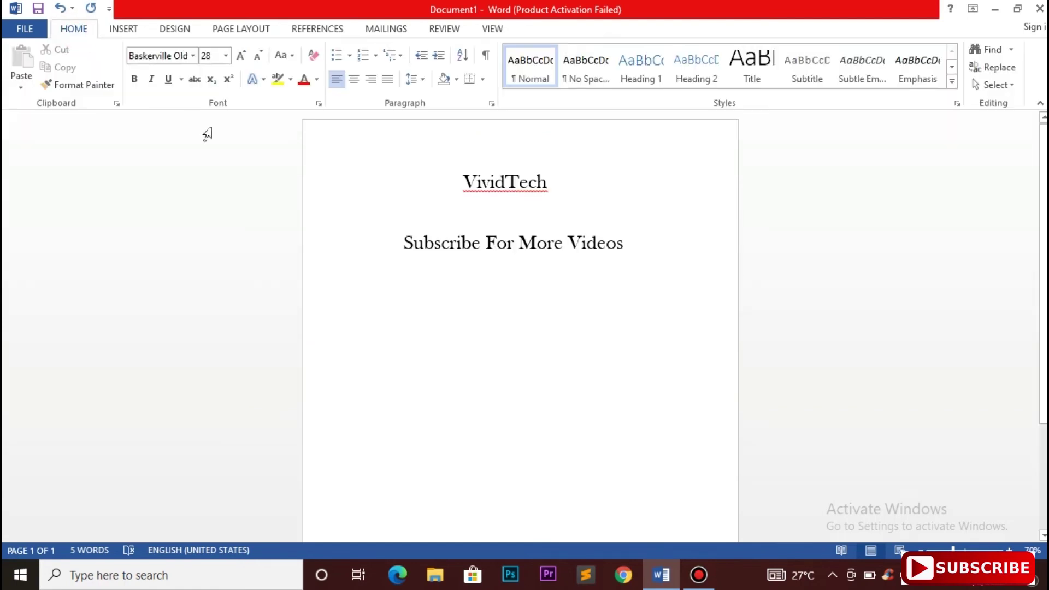
{"action": "left_click", "coordinate": [370, 292]}
{"action": "key", "text": "ctrl+F1"}
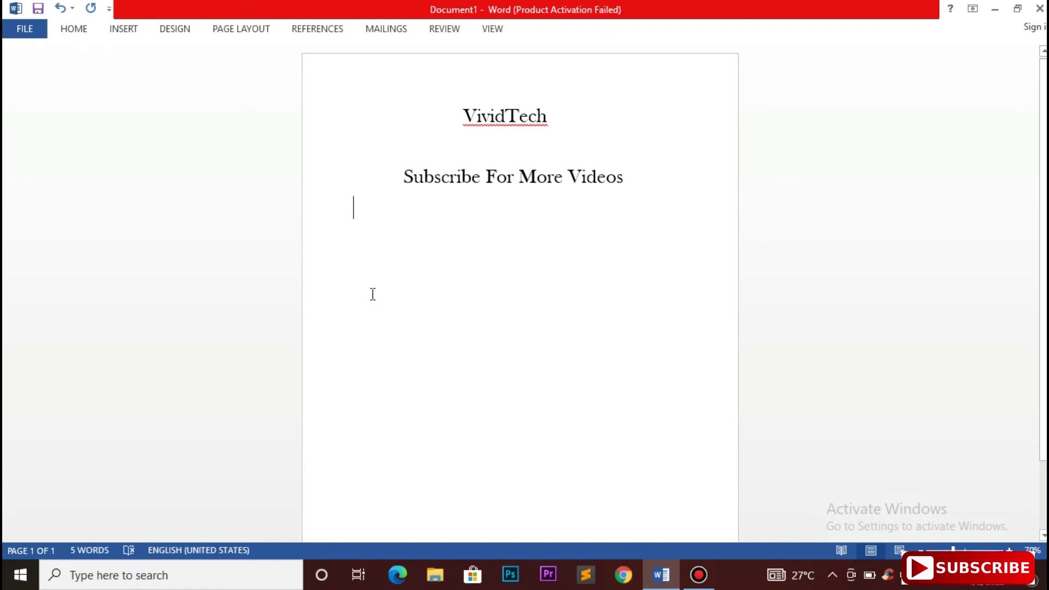
{"action": "key", "text": "ctrl+F1"}
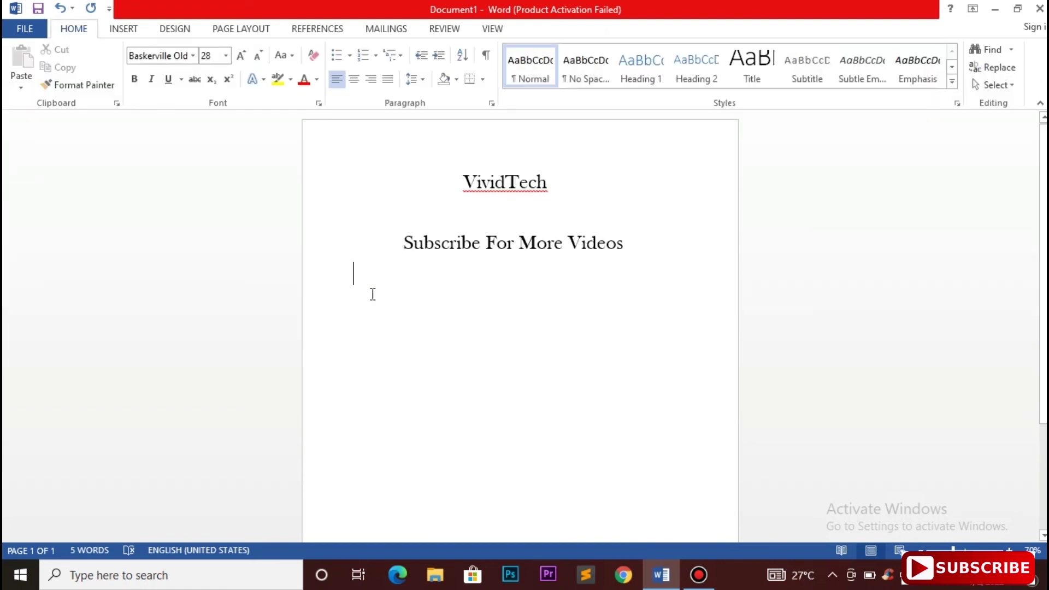